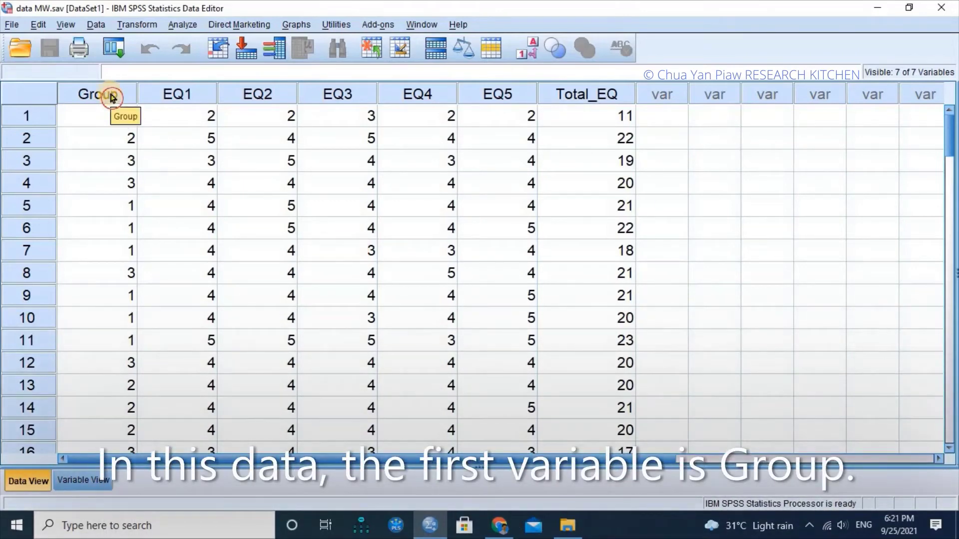
Review the dataset's columns from Group through EQ1 to EQ5 and Total_EQ
left_click(112, 95)
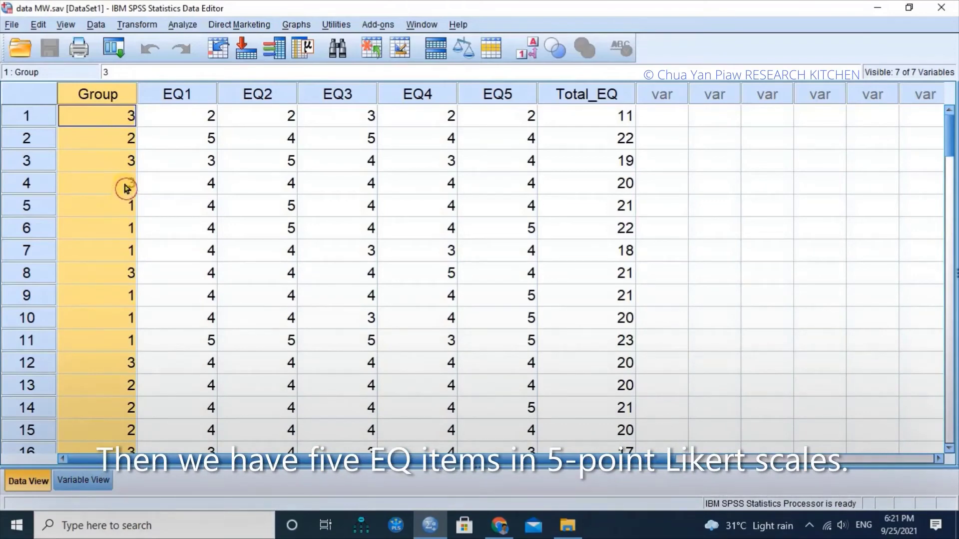
left_click(189, 103)
left_click(256, 96)
left_click(328, 96)
left_click(411, 94)
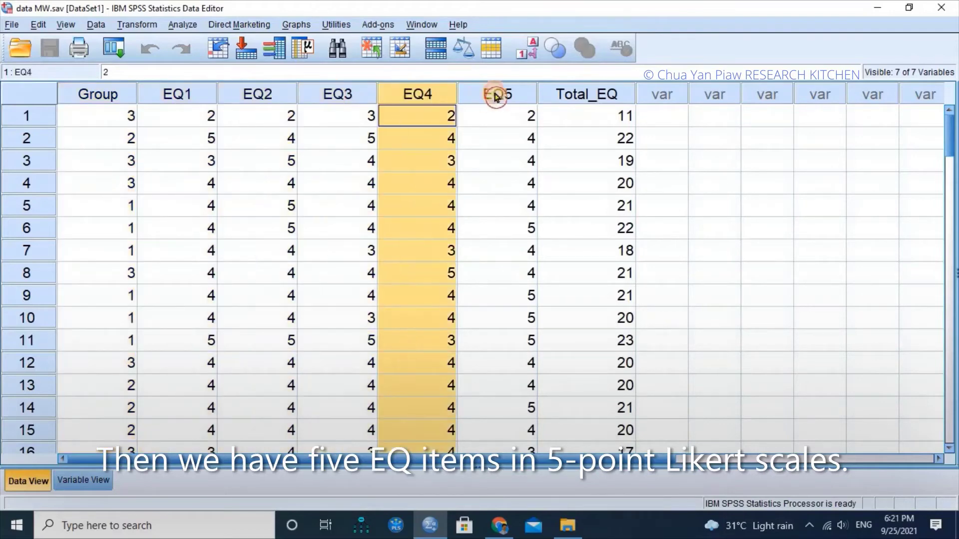
left_click(496, 96)
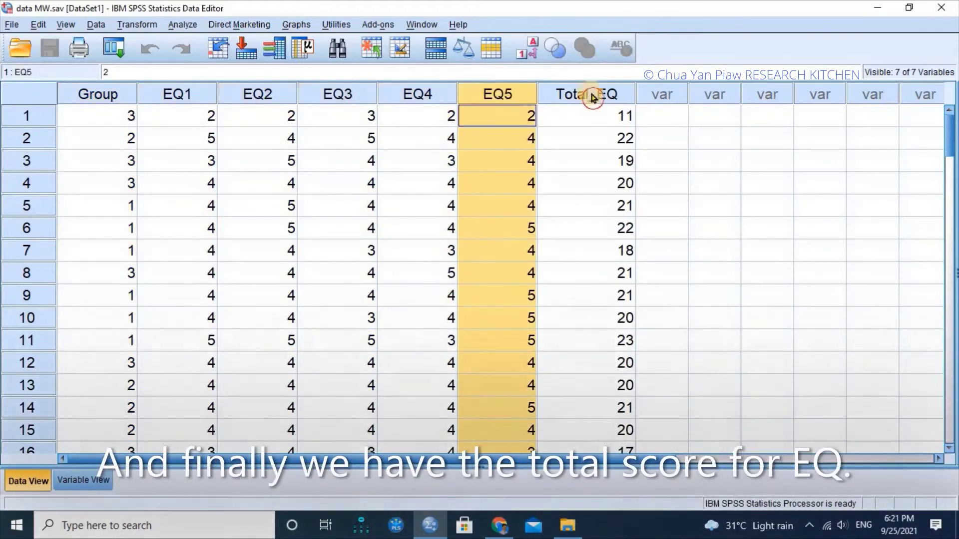
left_click(593, 96)
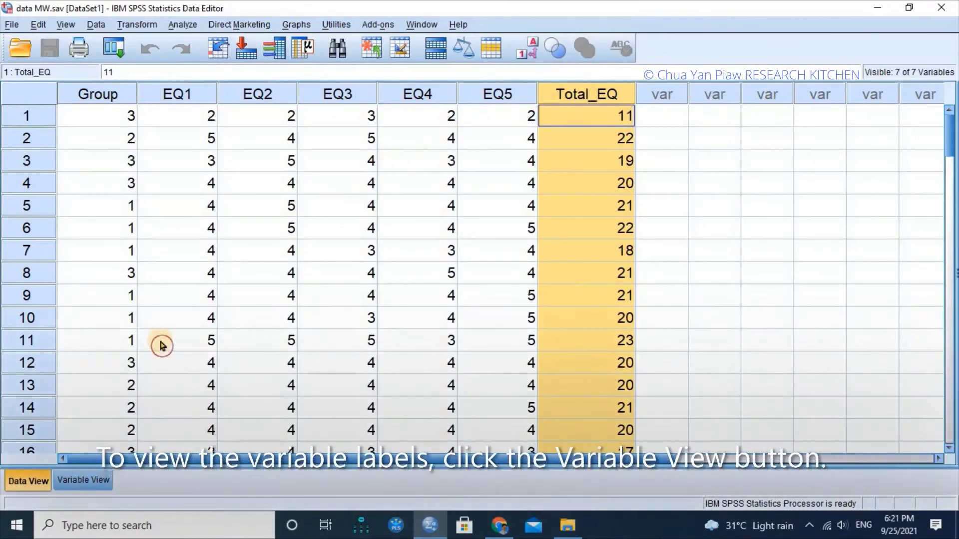
Inspect the variable definitions, checking each value label of Group and the Total_EQ variable
left_click(73, 484)
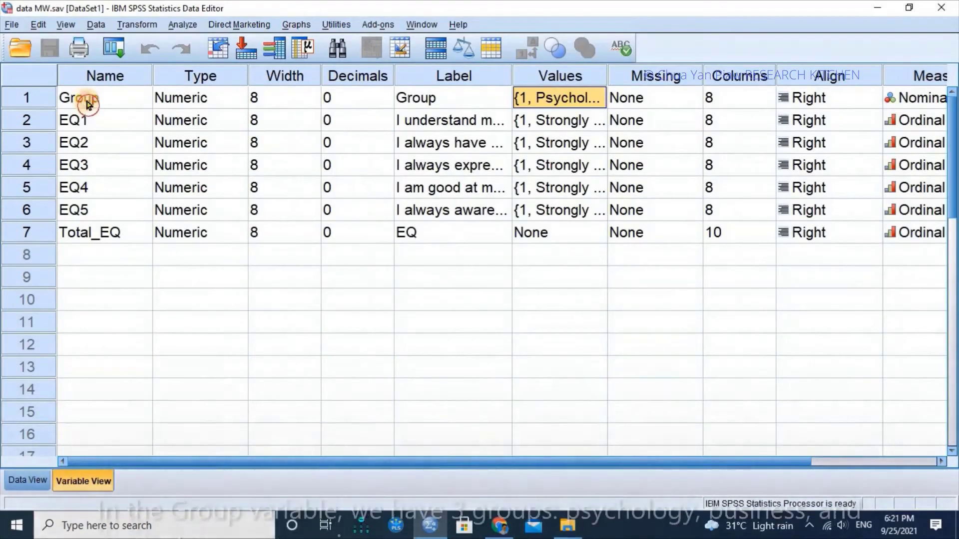
left_click(87, 104)
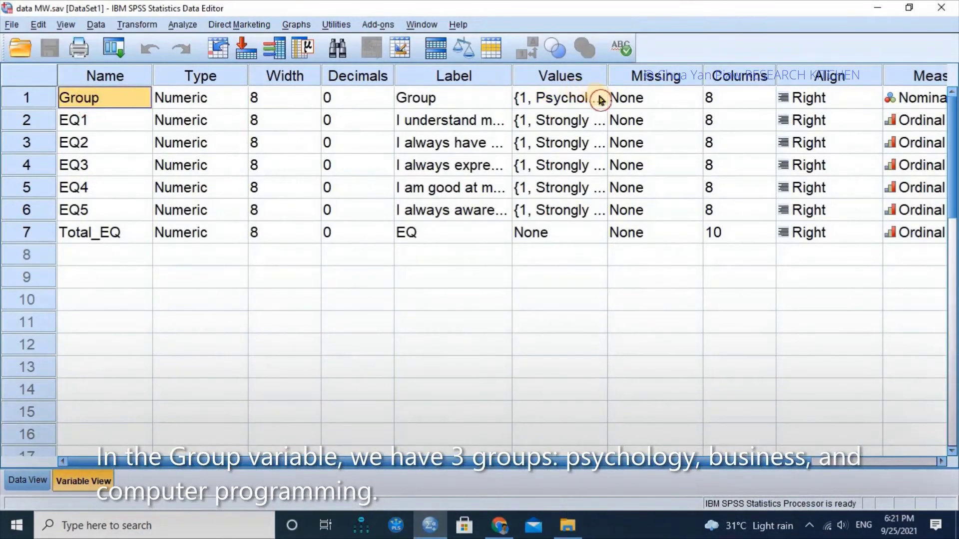
left_click(601, 100)
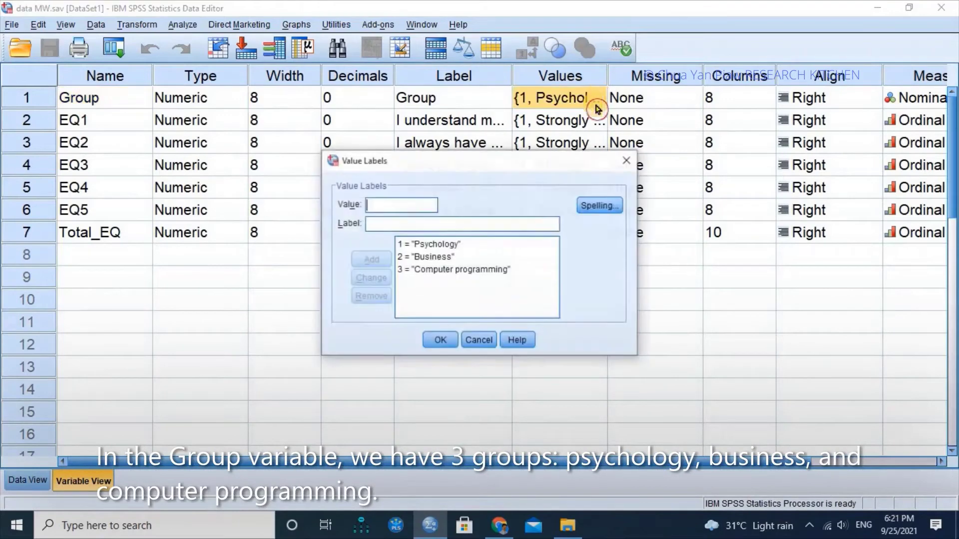
left_click(439, 246)
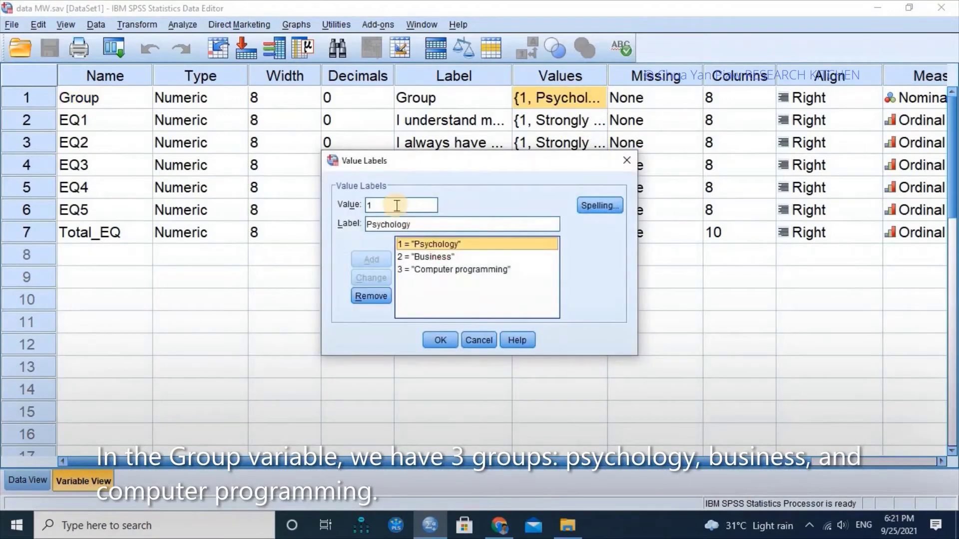
left_click(442, 259)
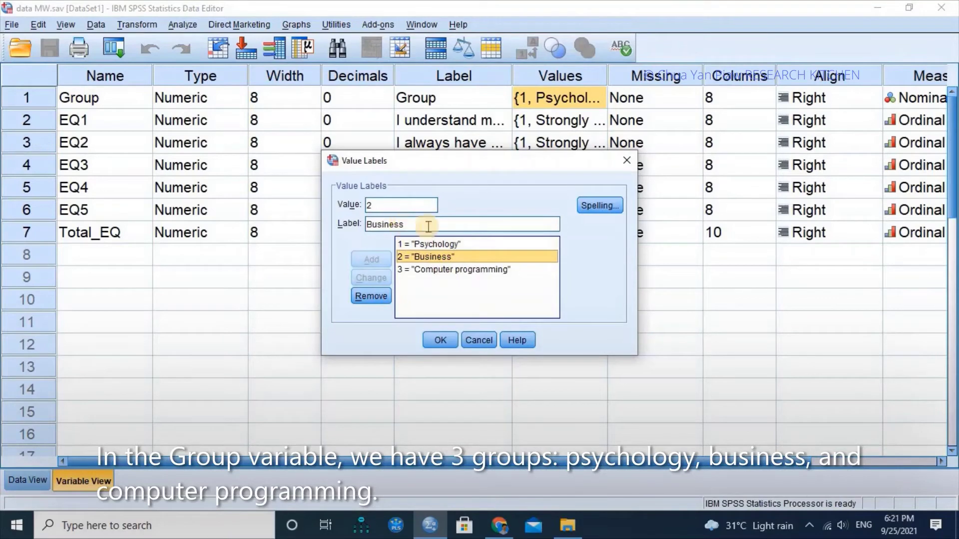
left_click(466, 272)
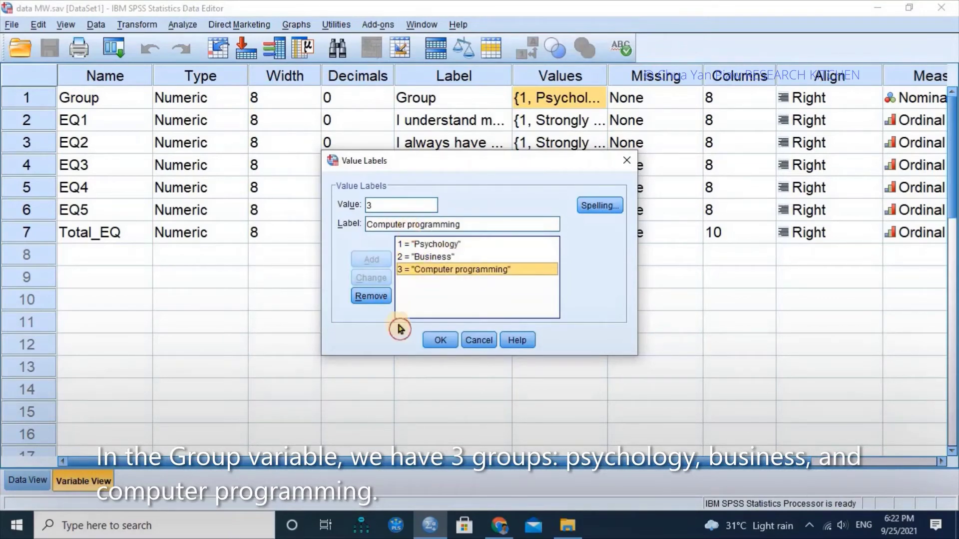
left_click(434, 345)
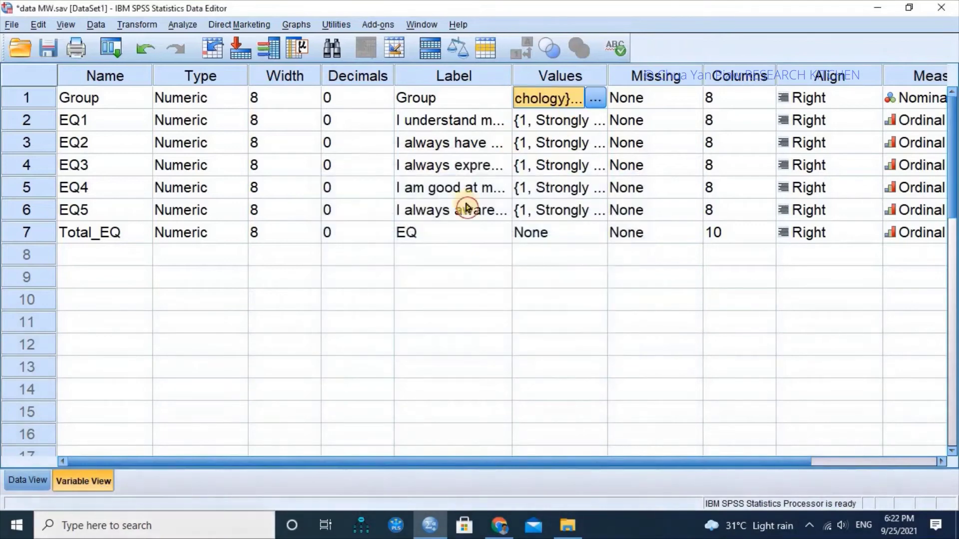
left_click(82, 234)
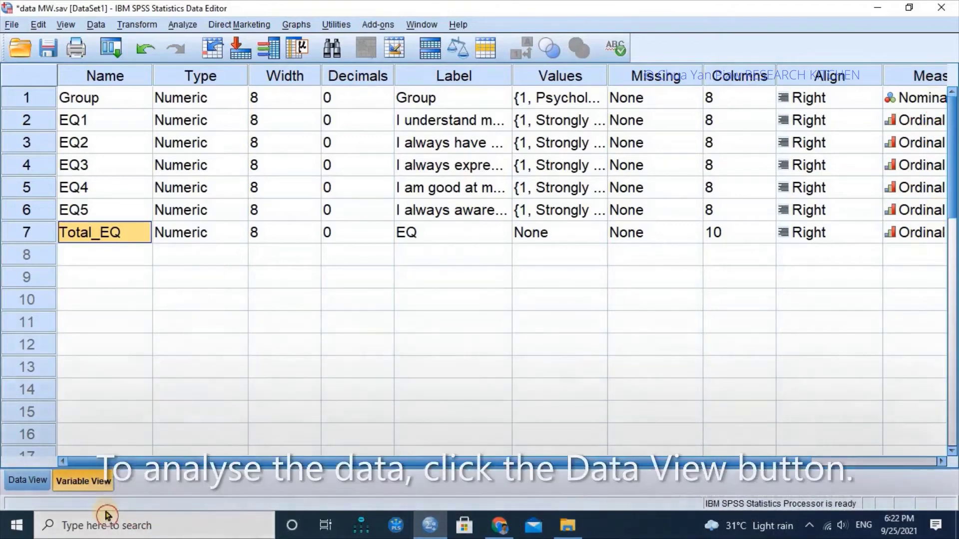
Open the legacy nonparametric test for 2 independent samples from the data view and add EQ [Total_EQ] as the test variable
left_click(29, 481)
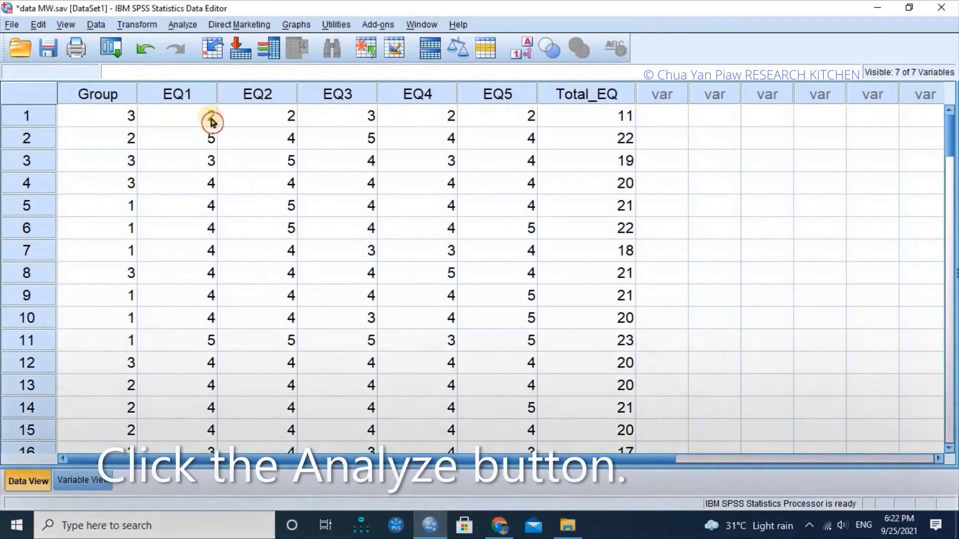
left_click(184, 25)
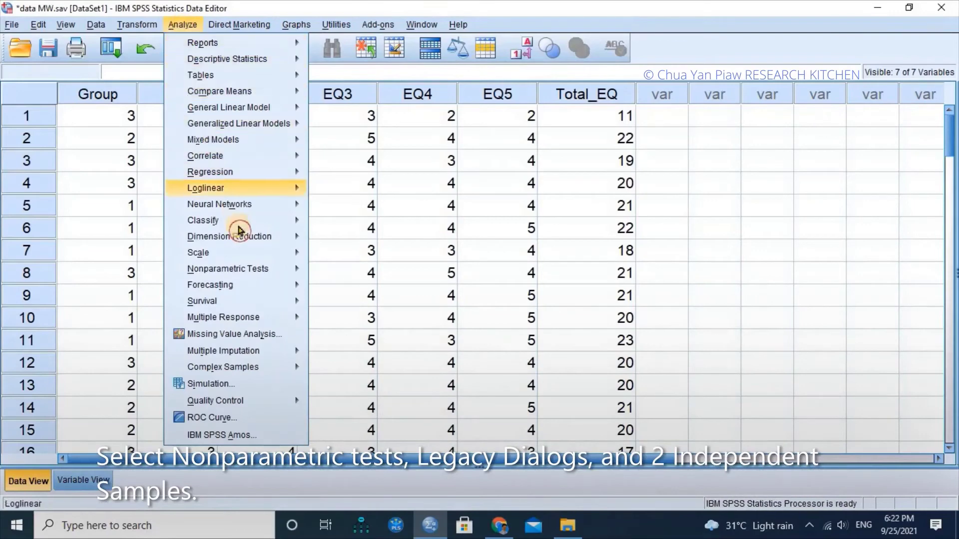
mouse_move(245, 269)
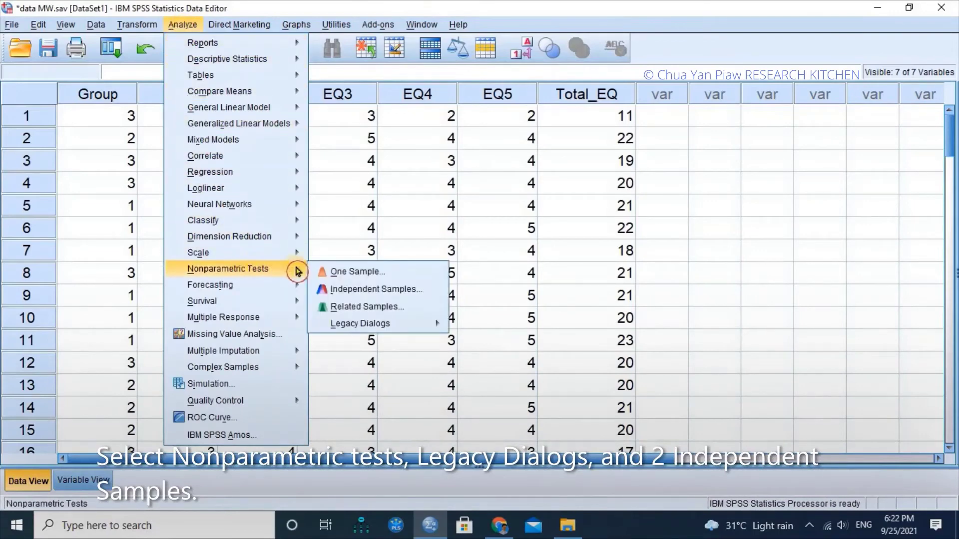
mouse_move(379, 324)
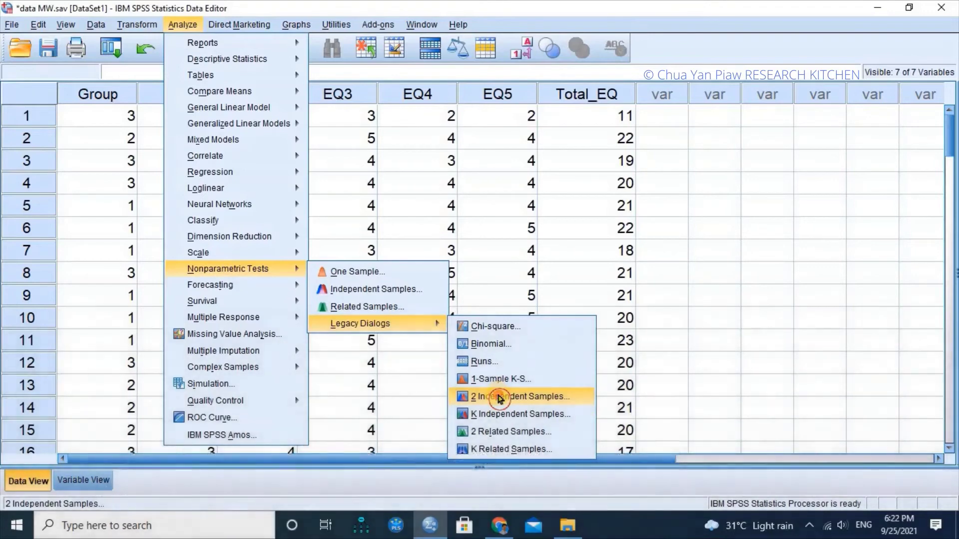
left_click(499, 396)
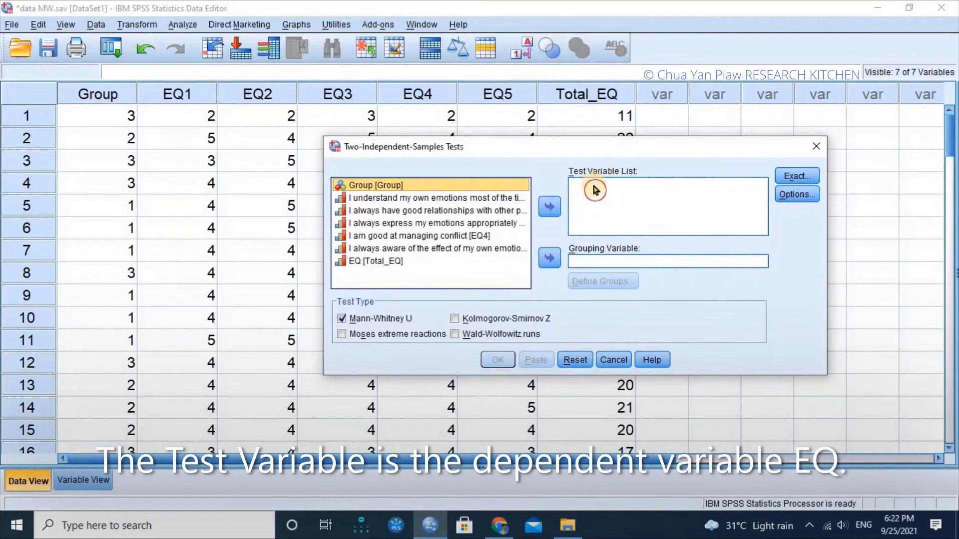
left_click(377, 262)
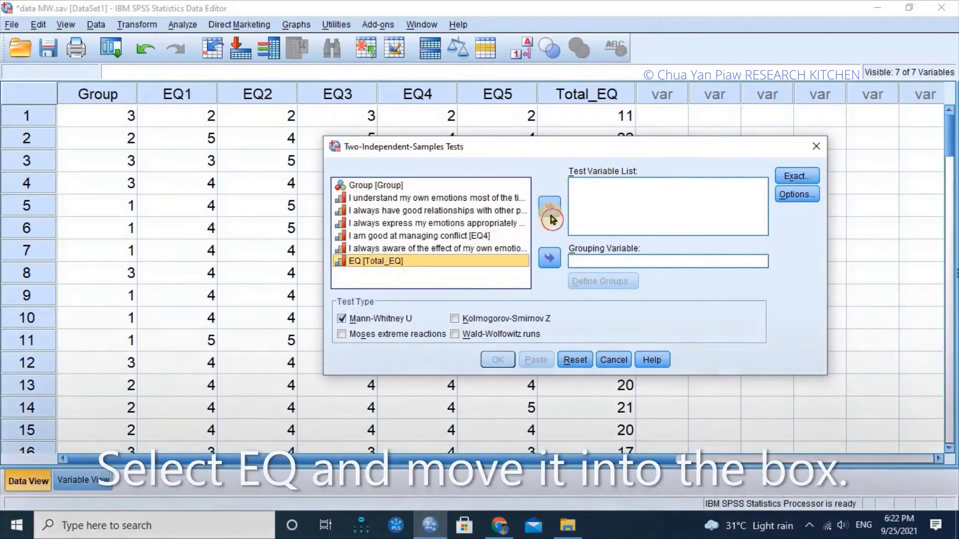
left_click(550, 207)
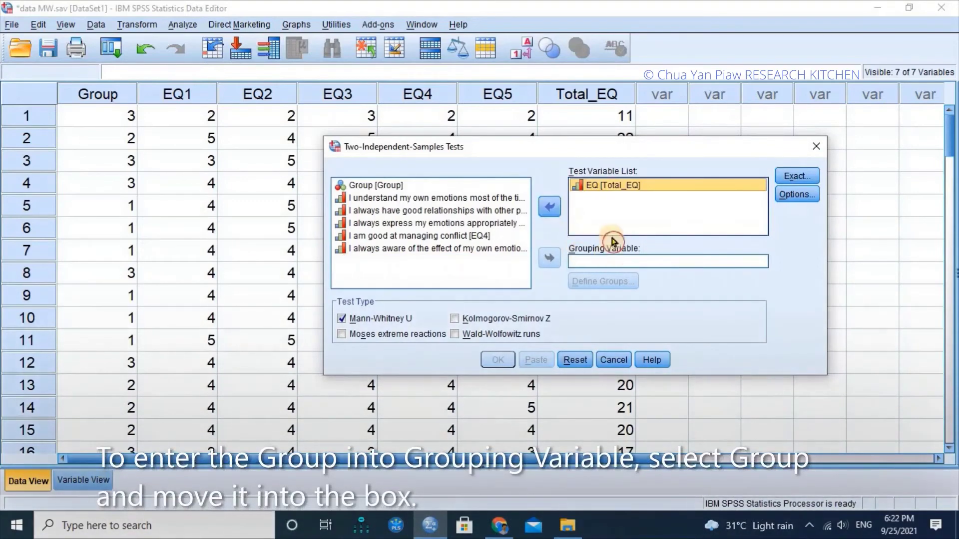
Assign Group as the grouping variable and define group 1 as 1 and group 2 as 2
left_click(395, 187)
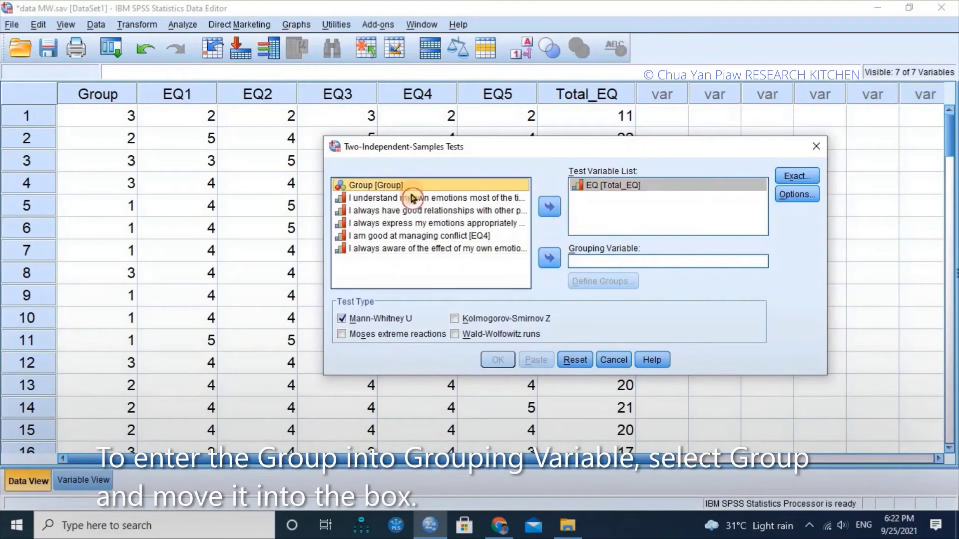
left_click(534, 260)
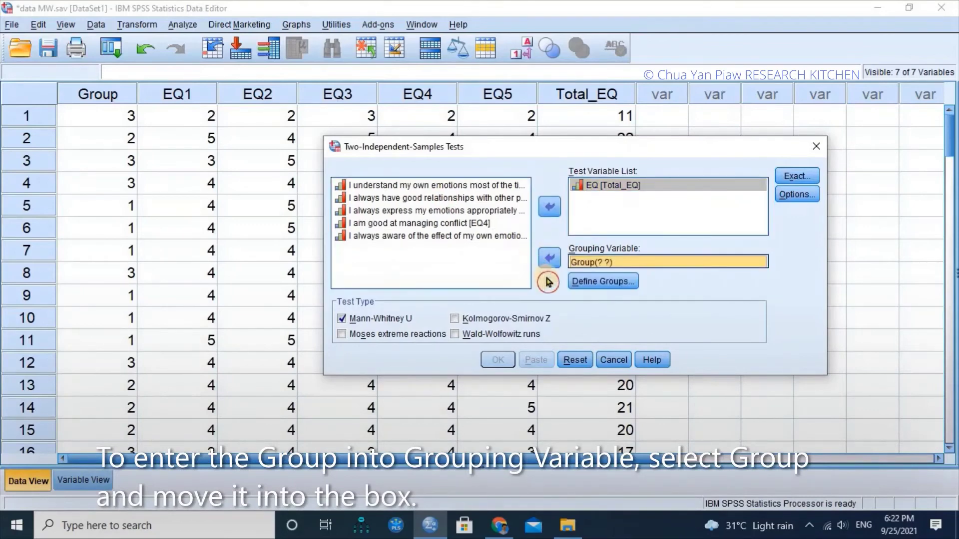
left_click(610, 282)
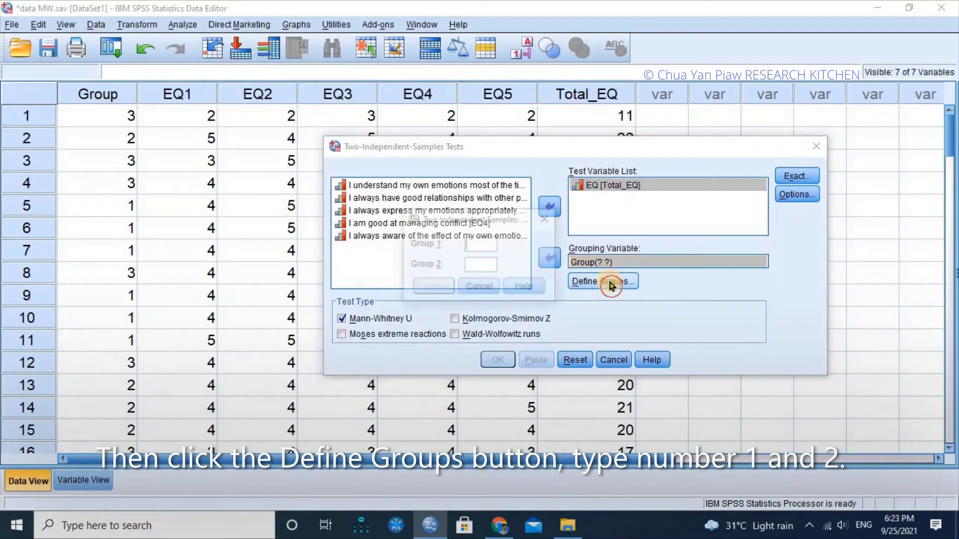
type("1")
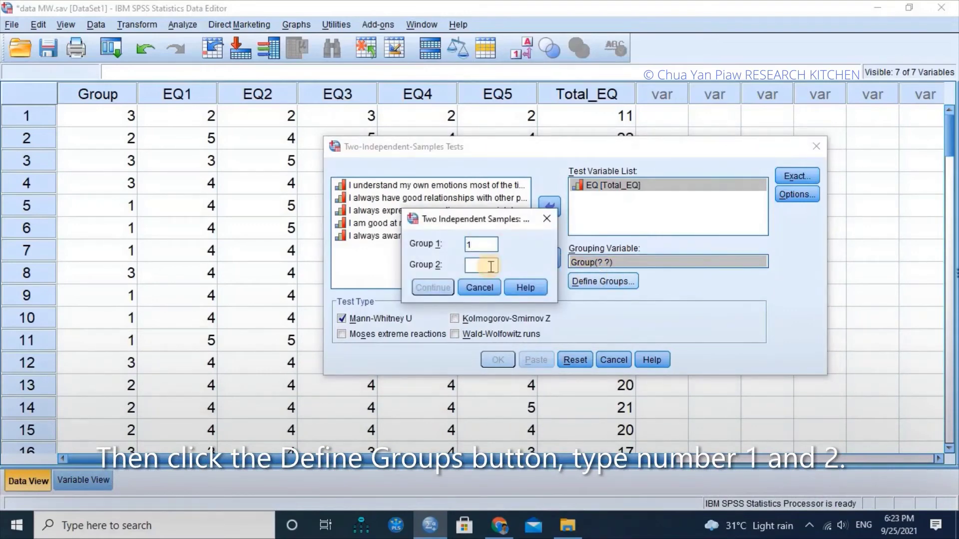
left_click(491, 266)
type("2")
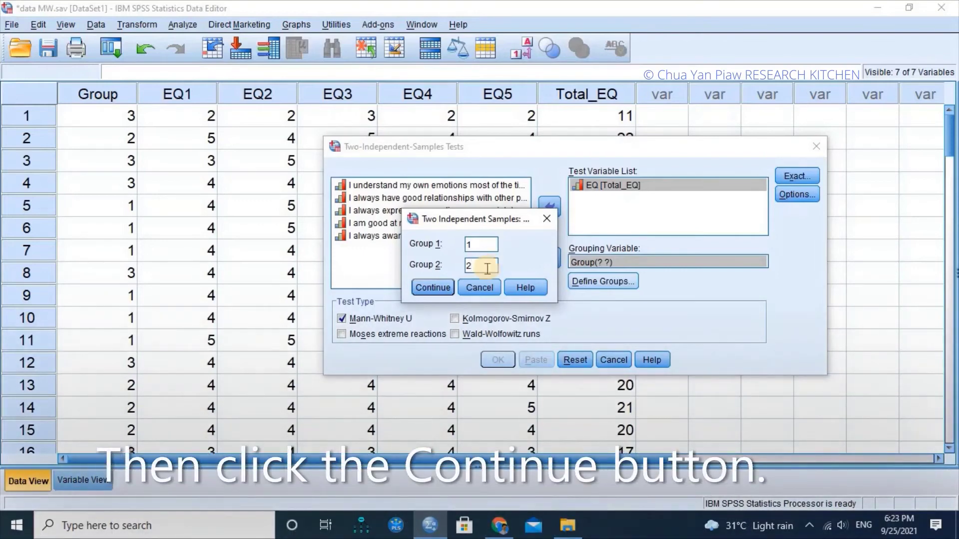
left_click(430, 288)
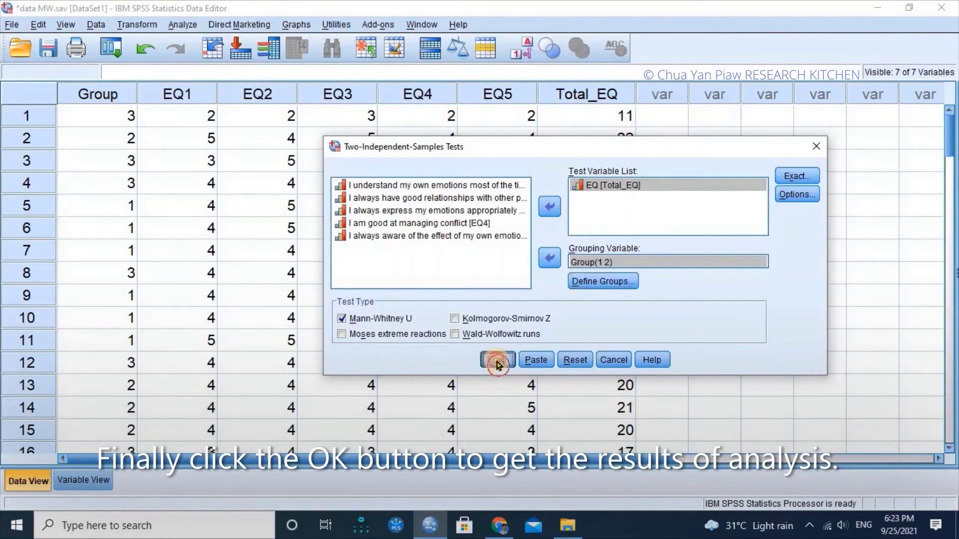
Run the Mann-Whitney U test and examine the Ranks table in the maximized output window
left_click(498, 362)
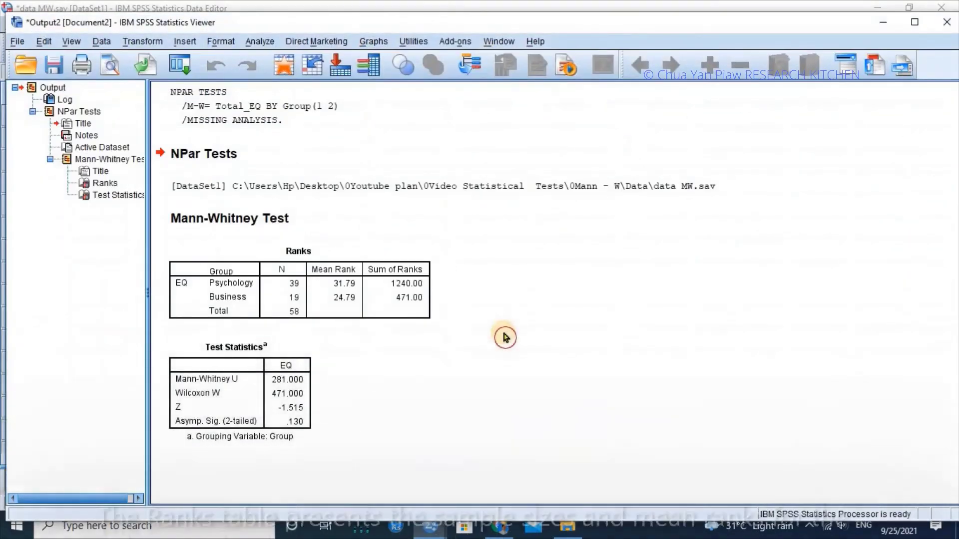
left_click(914, 22)
left_click(260, 287)
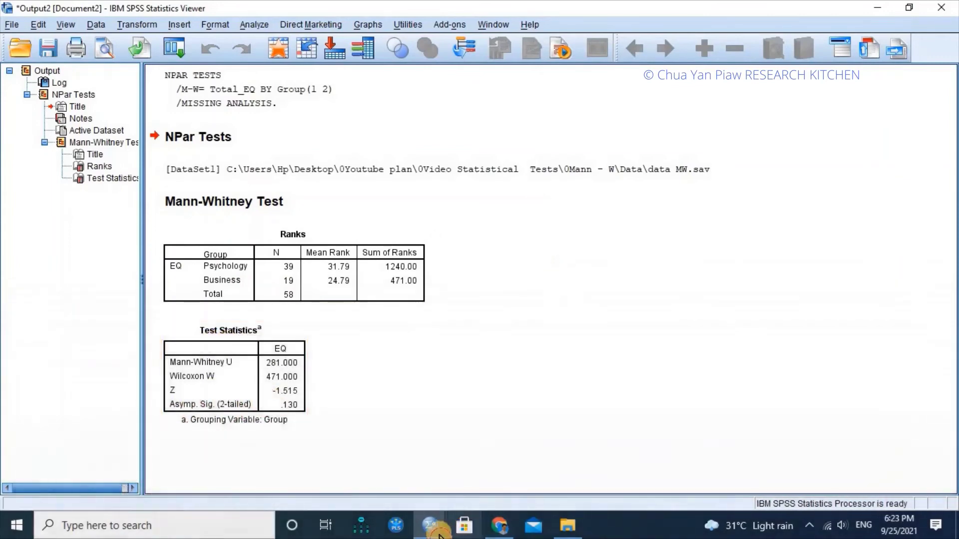
Return to the data view and reopen the legacy nonparametric test for 2 independent samples
mouse_move(431, 527)
left_click(372, 361)
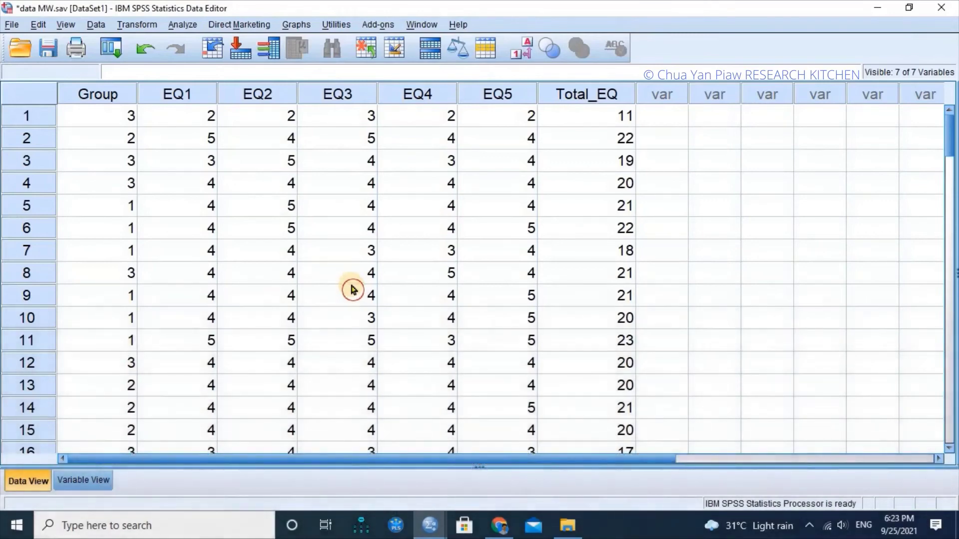
left_click(176, 27)
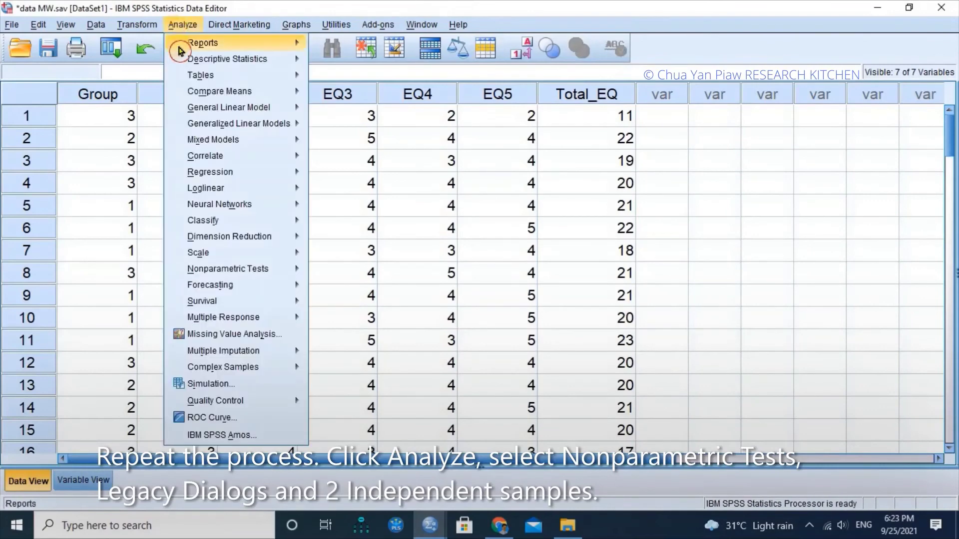
mouse_move(227, 268)
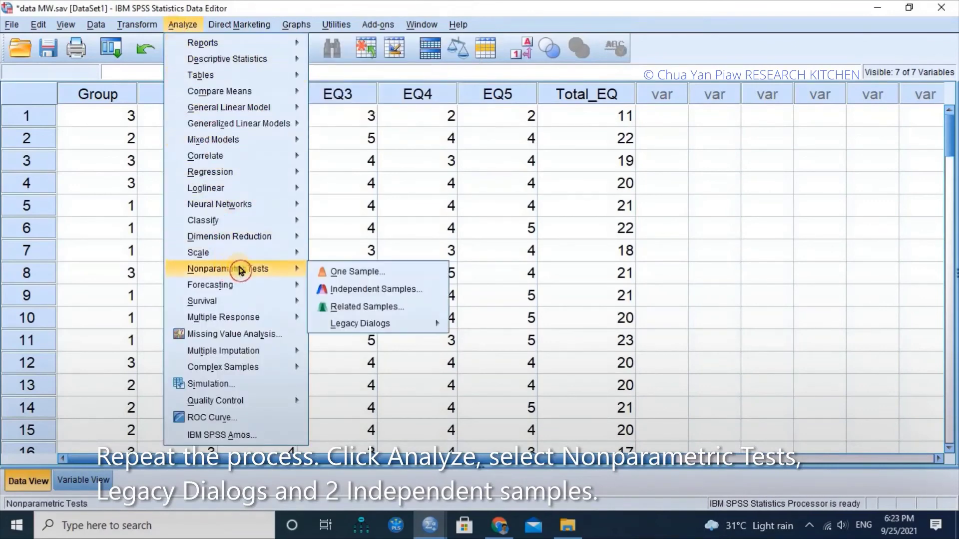
mouse_move(369, 323)
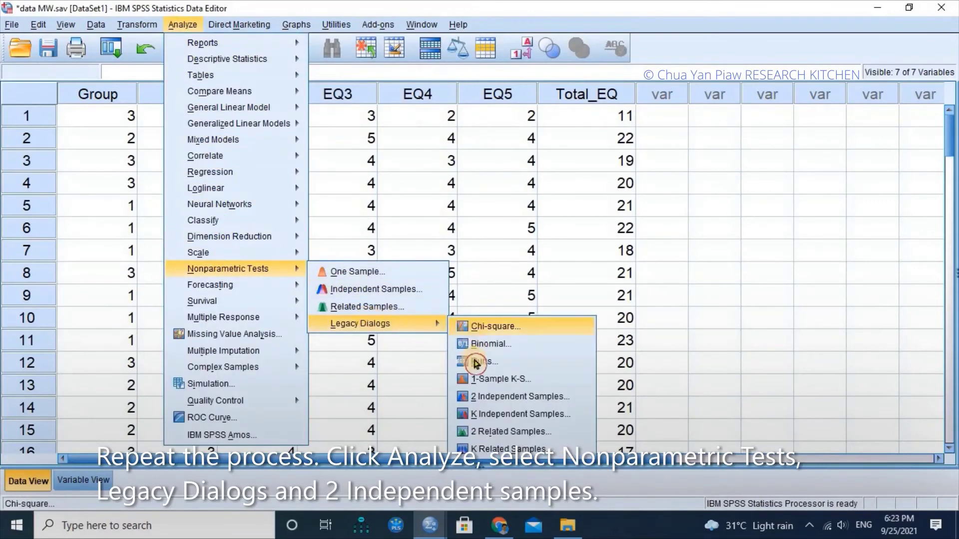
left_click(476, 398)
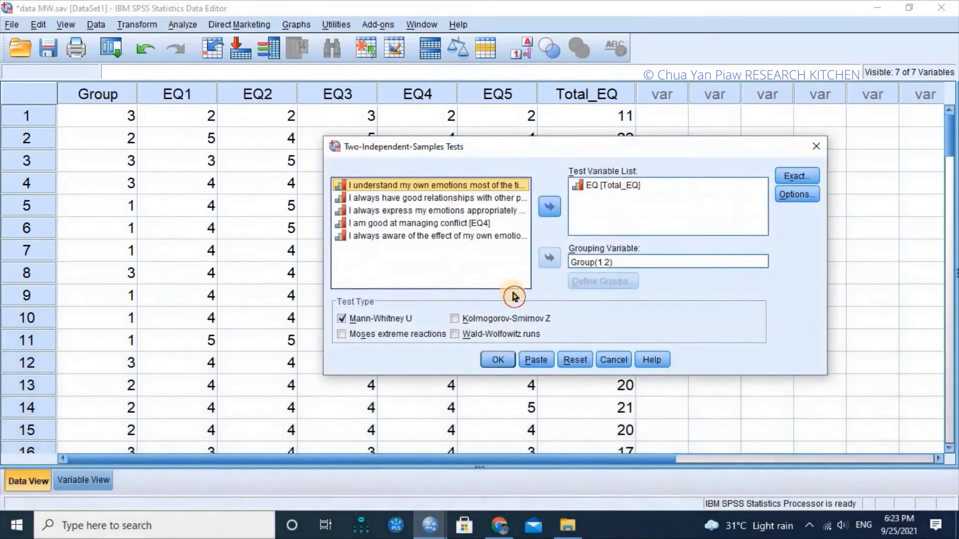
Redefine the groups of the grouping variable as 2 and 3 and run the Mann-Whitney U test
left_click(593, 263)
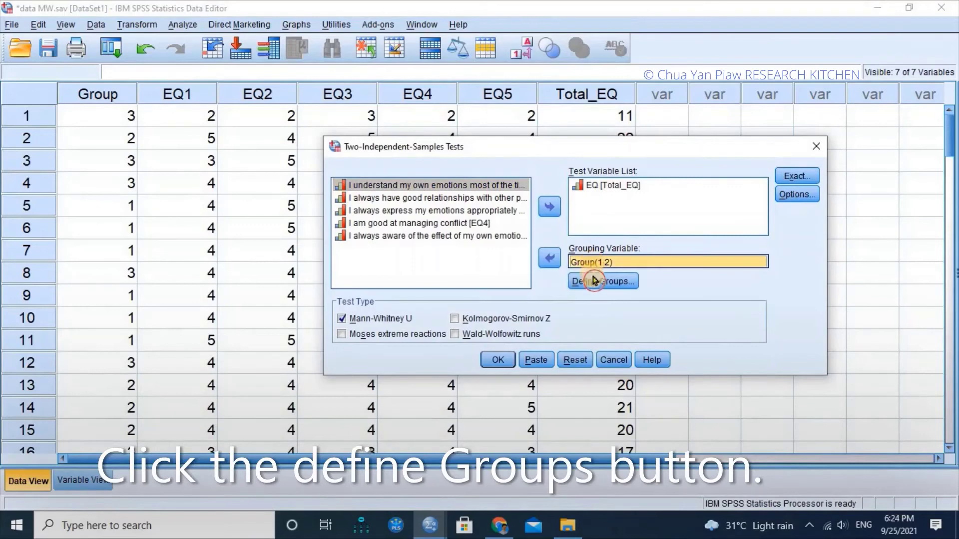
left_click(594, 281)
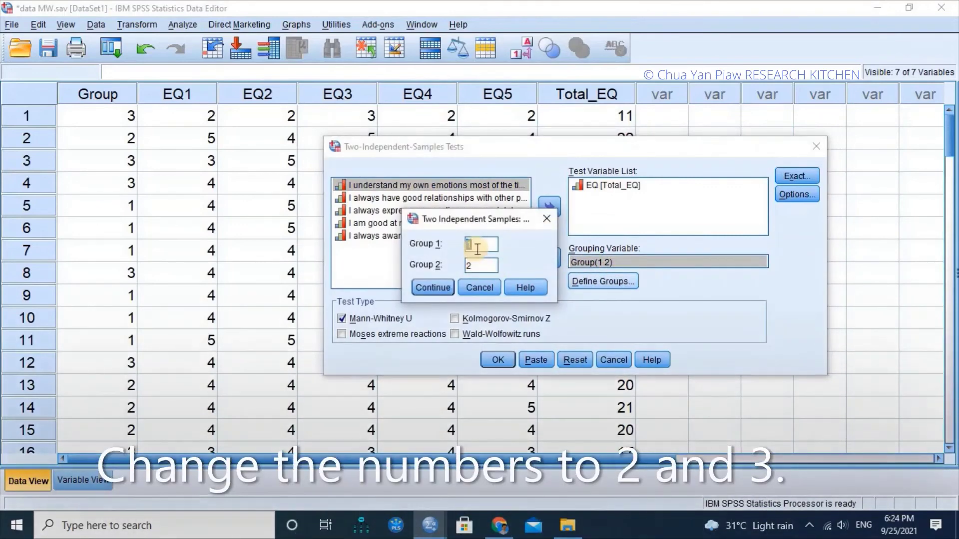
type("2")
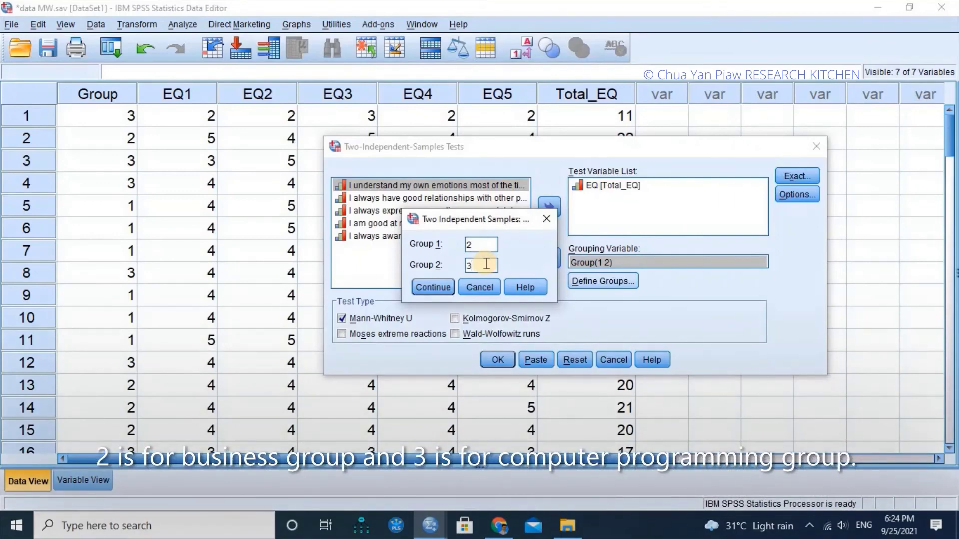
left_click(439, 288)
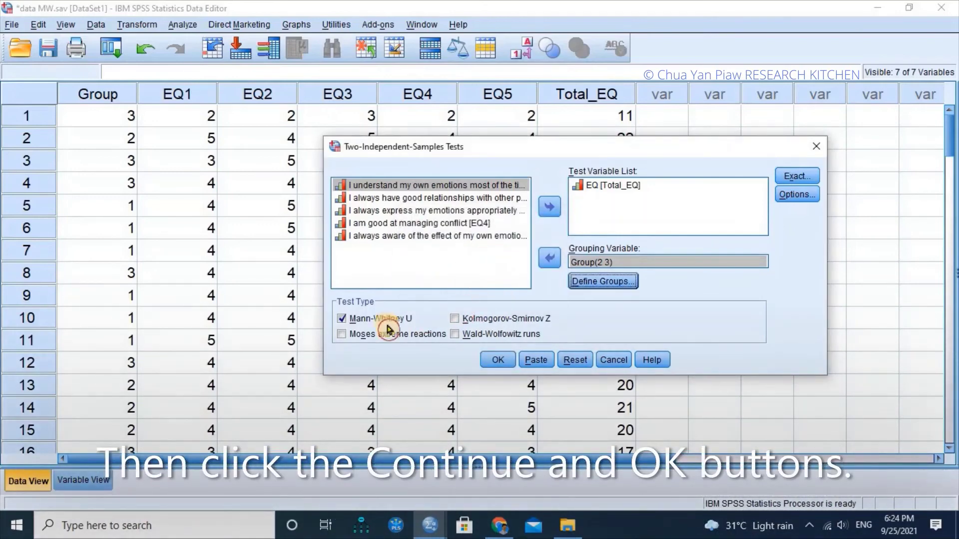
left_click(499, 361)
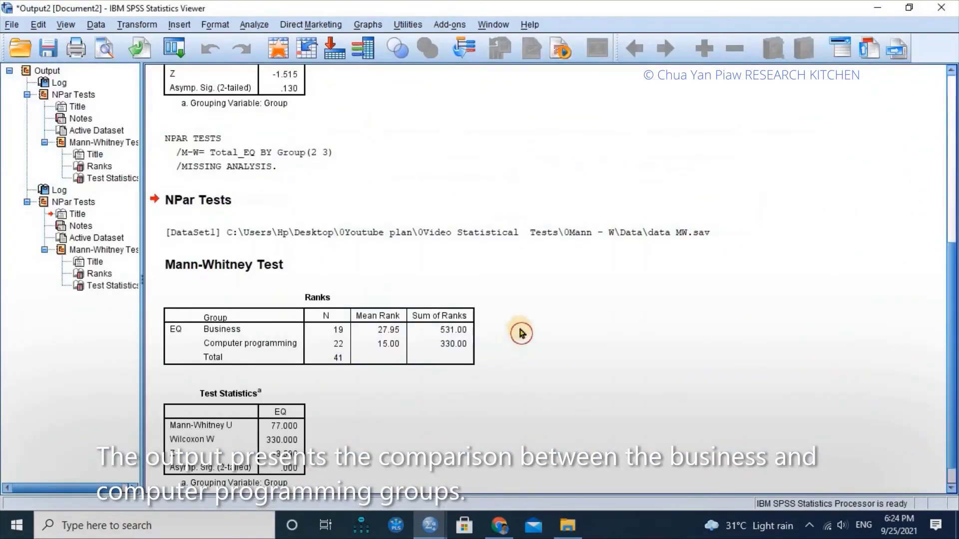
scroll(521, 333, "down", 1)
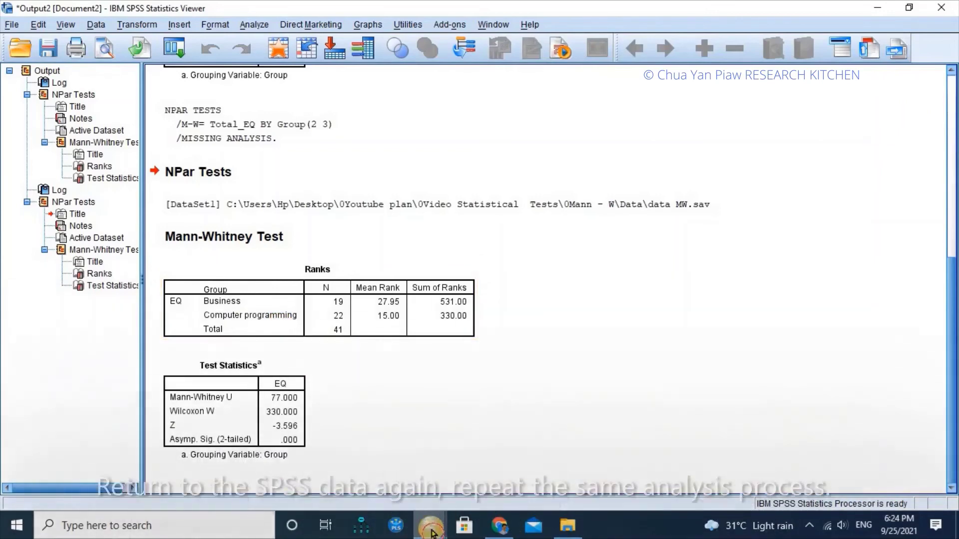
Go back to the data view and bring up the legacy 2 independent samples test for another group comparison
mouse_move(429, 524)
left_click(385, 481)
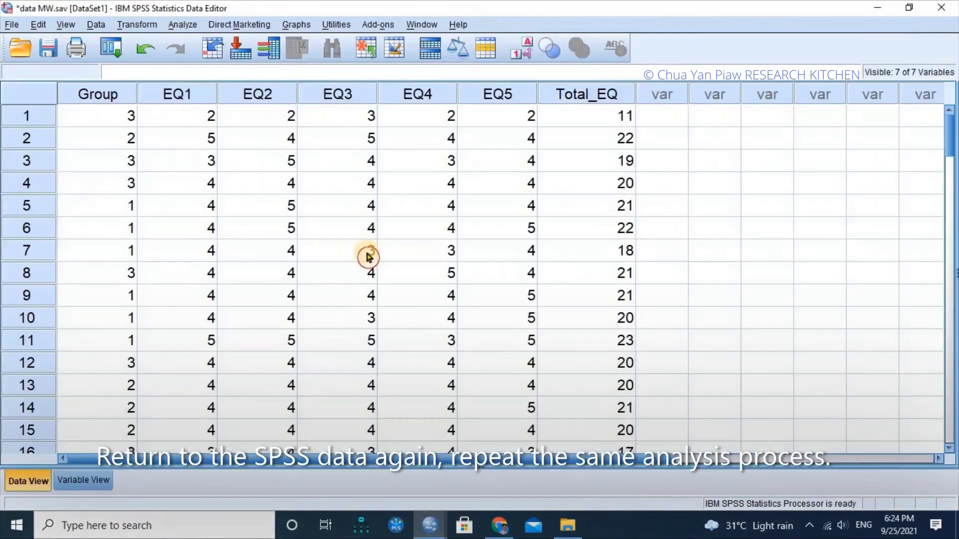
left_click(181, 26)
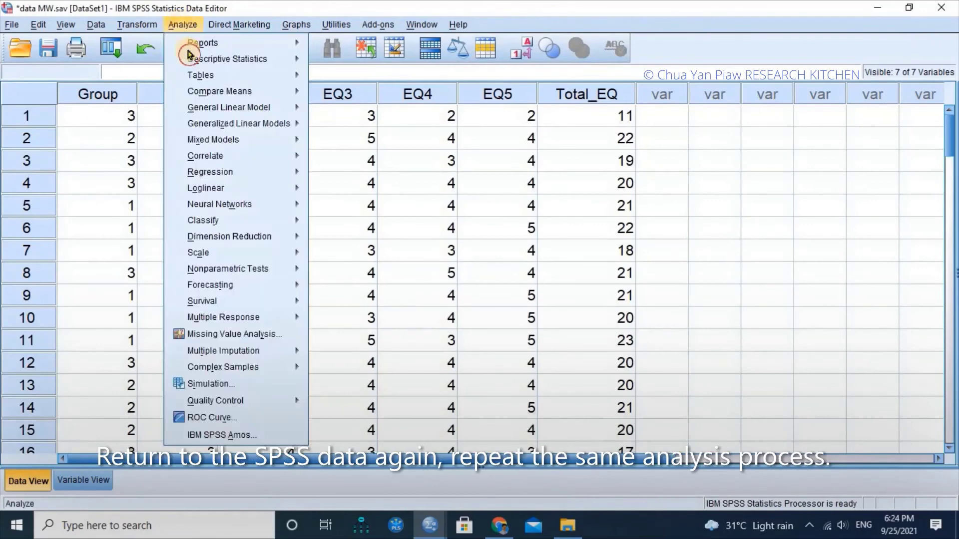
mouse_move(240, 271)
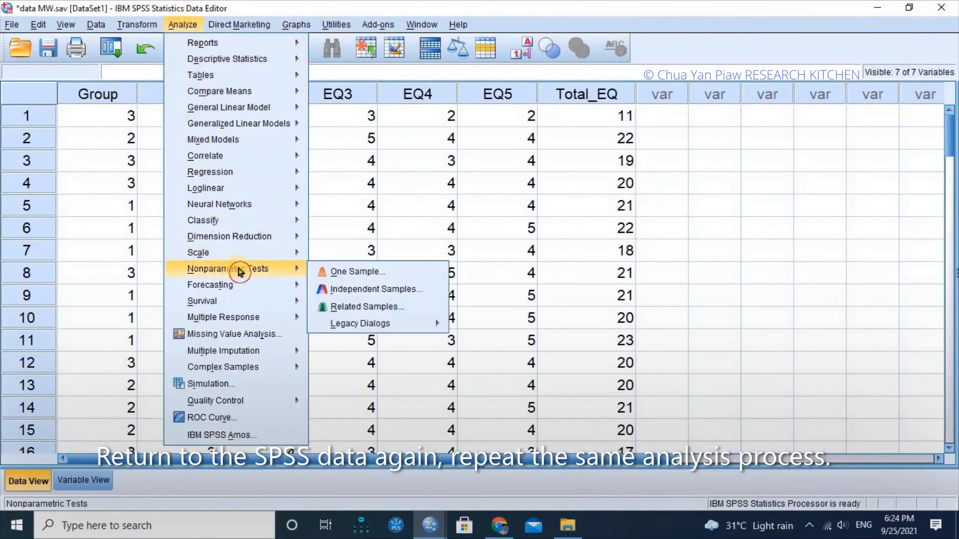
mouse_move(349, 324)
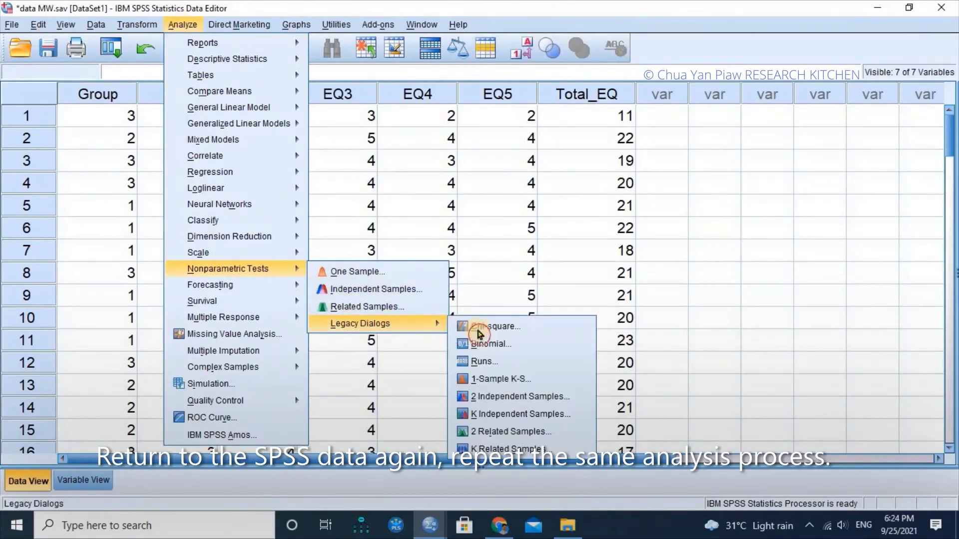
left_click(495, 400)
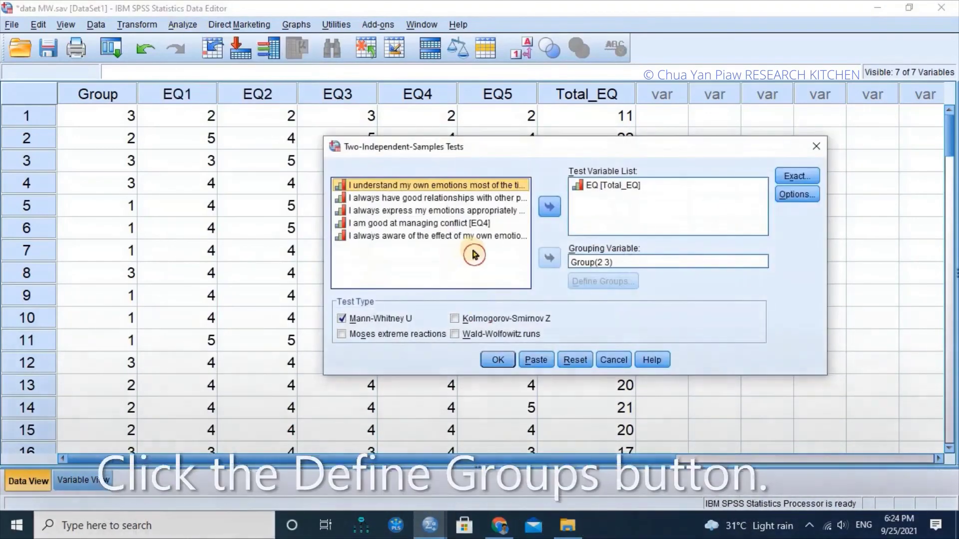
Set group 1 to 1 and group 2 to 3, and run the Mann-Whitney U test for psychology versus computer programming
left_click(600, 261)
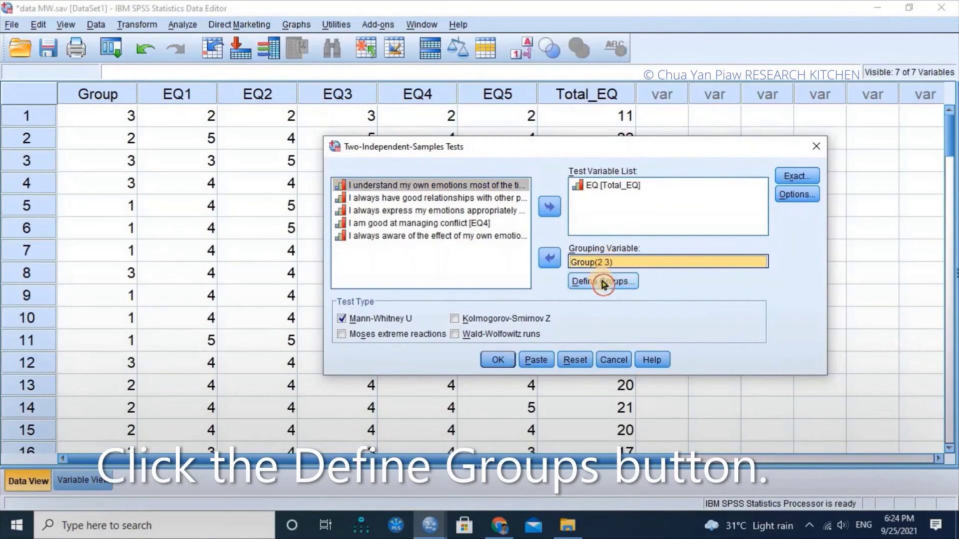
left_click(603, 283)
left_click(489, 246)
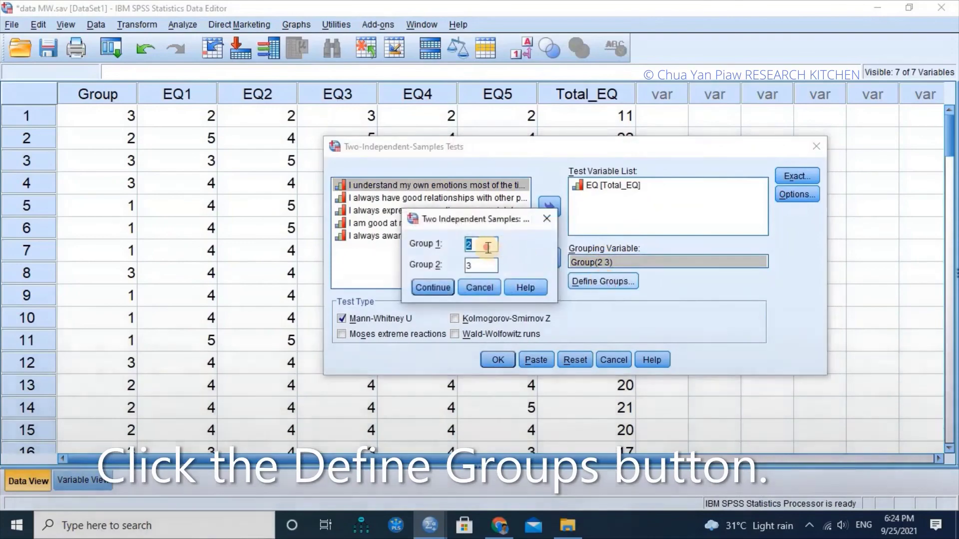
key("BackSpace")
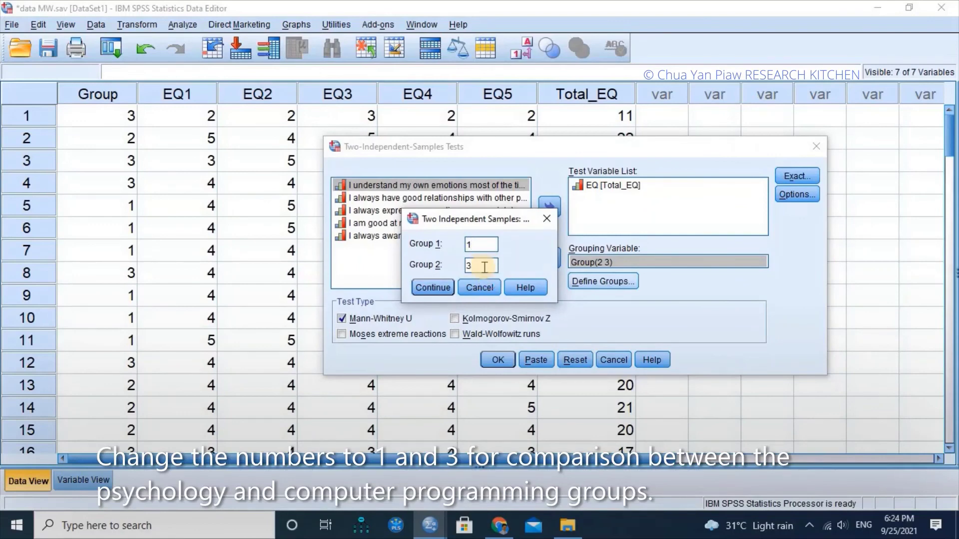
left_click(439, 290)
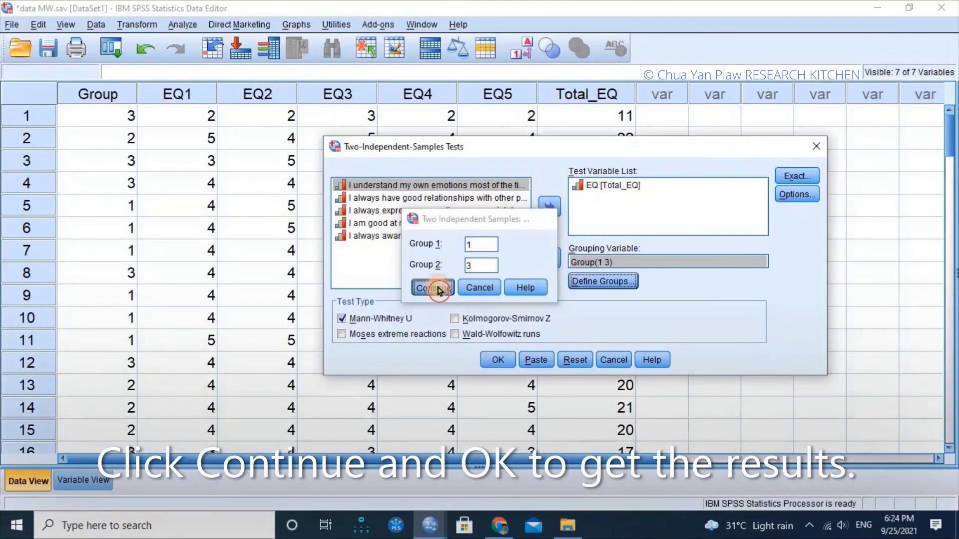
left_click(497, 365)
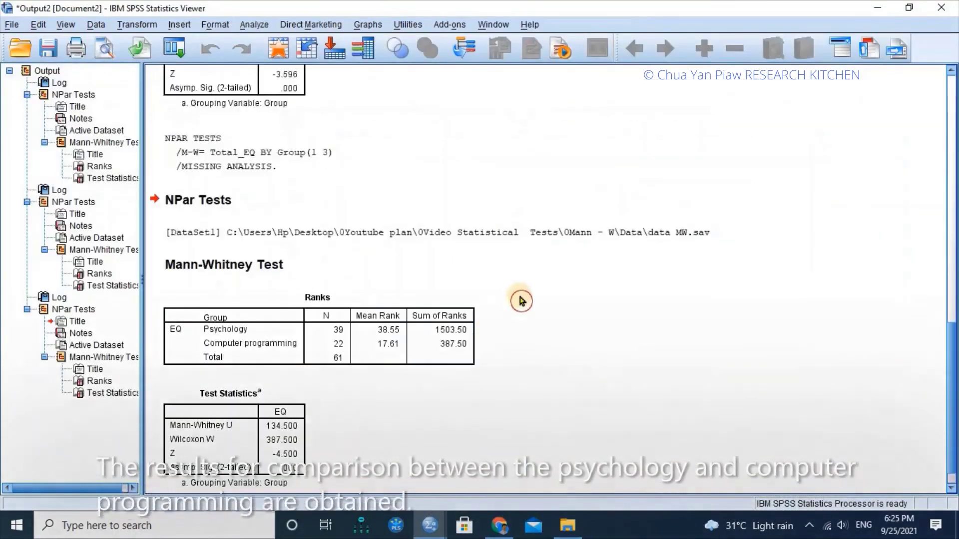
scroll(521, 301, "down", 1)
left_click(232, 315)
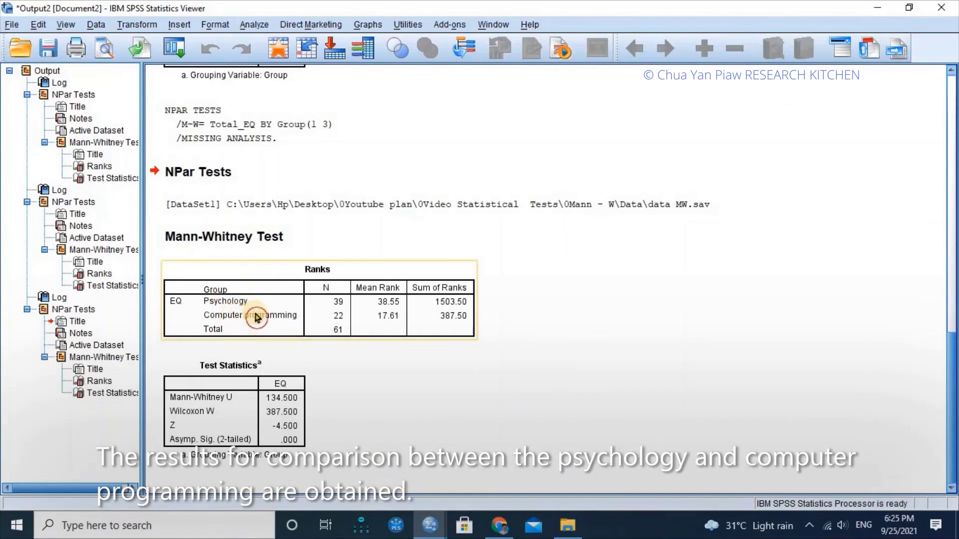
left_click(676, 323)
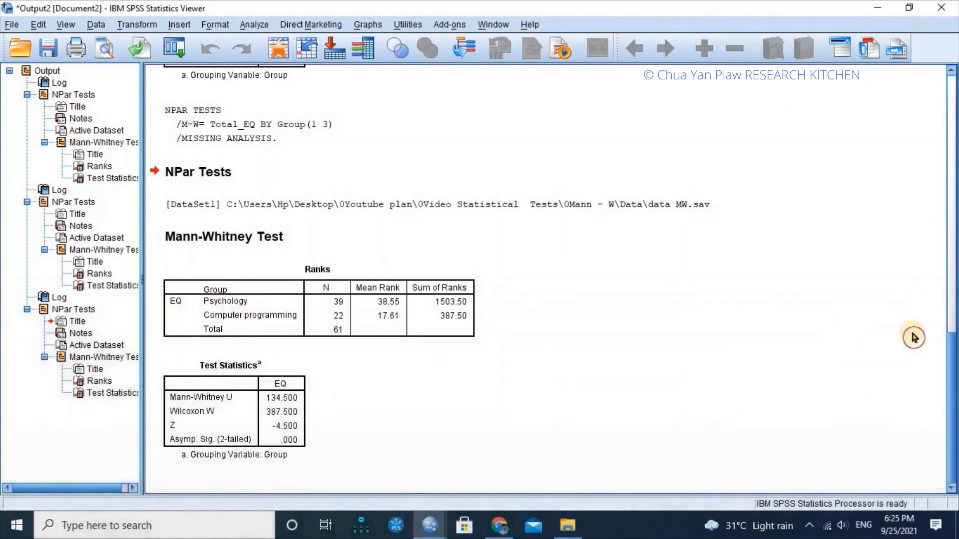
Delete the first test's syntax log and dataset path line from the output
left_click_drag(949, 391, 943, 129)
left_click(788, 190)
left_click(280, 90)
key("Delete")
left_click(280, 107)
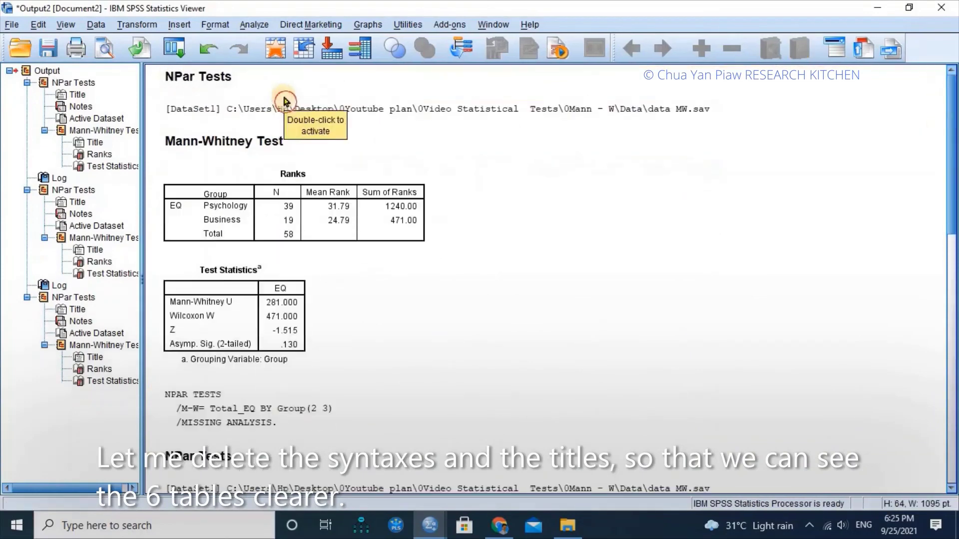
key("Delete")
Delete the syntax log and the NPar Tests title of the business versus computer programming test
left_click(299, 382)
key("Delete")
left_click(194, 369)
key("Delete")
Remove the dataset path line, syntax log, NPar Tests title and Mann-Whitney Test title from the psychology versus computer programming output
left_click(313, 204)
key("Delete")
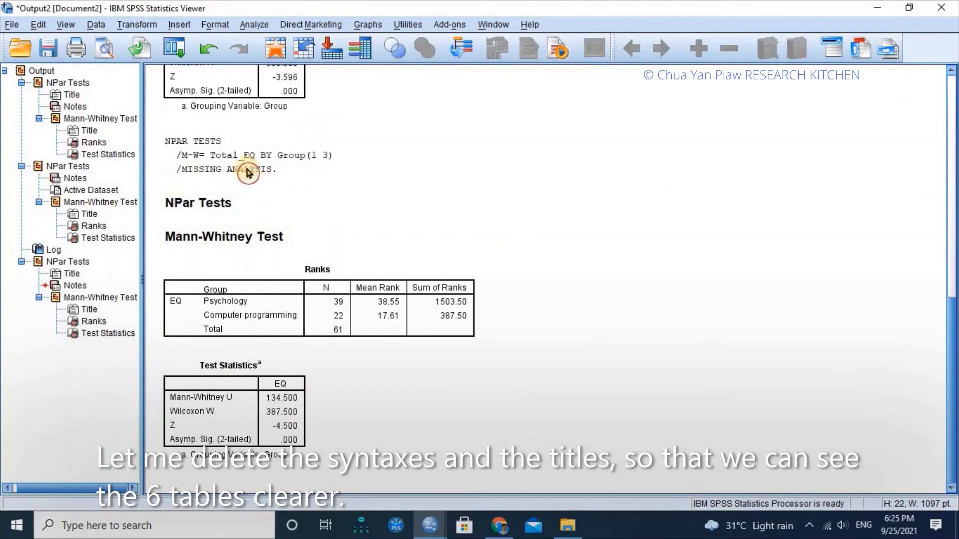
left_click(279, 183)
key("Delete")
left_click(237, 365)
key("Delete")
left_click(254, 241)
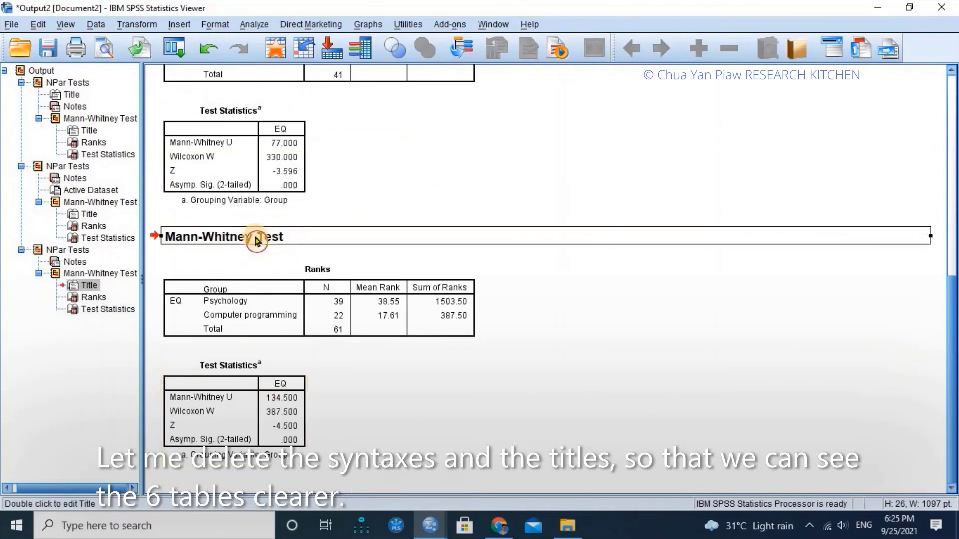
key("Delete")
Delete the second test's Mann-Whitney Test title and dataset path line, and return to the start of the output
scroll(350, 225, "up", 2)
left_click(265, 142)
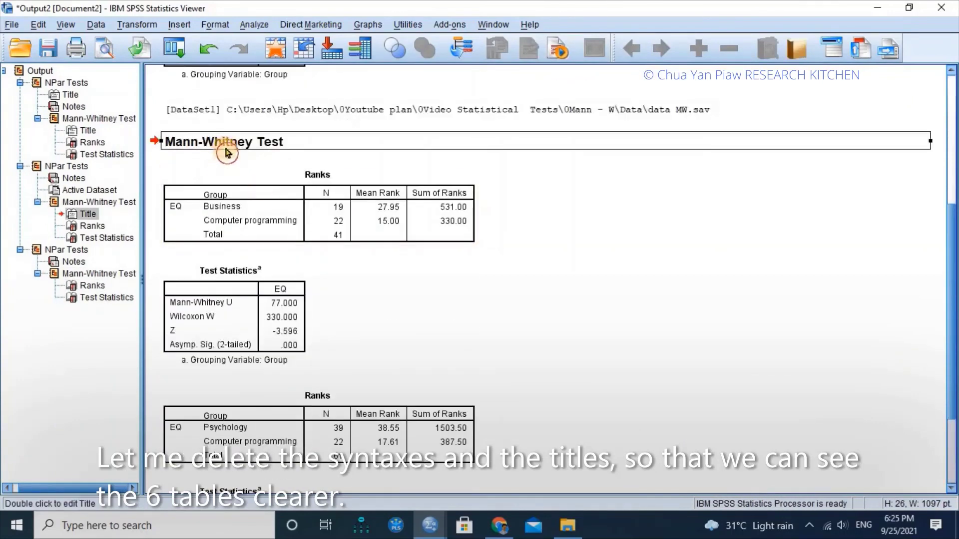
key("Delete")
left_click(276, 117)
key("Delete")
scroll(572, 192, "up", 4)
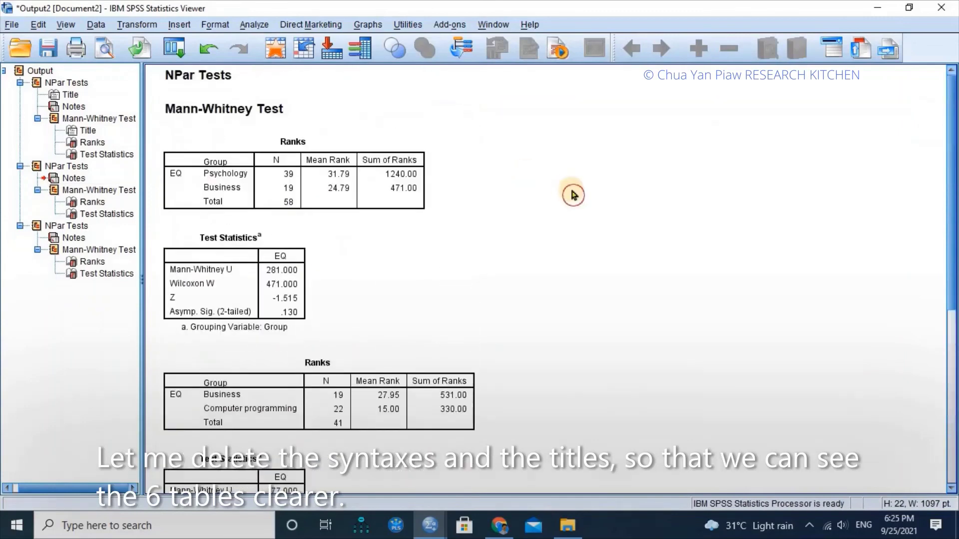
mouse_move(954, 136)
left_mouse_down()
mouse_move(954, 337)
mouse_move(949, 130)
left_mouse_up()
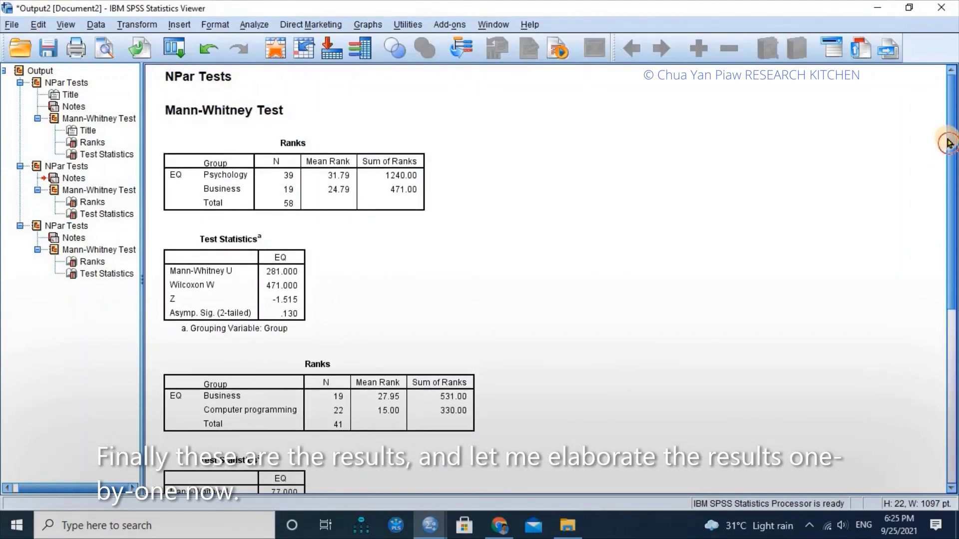